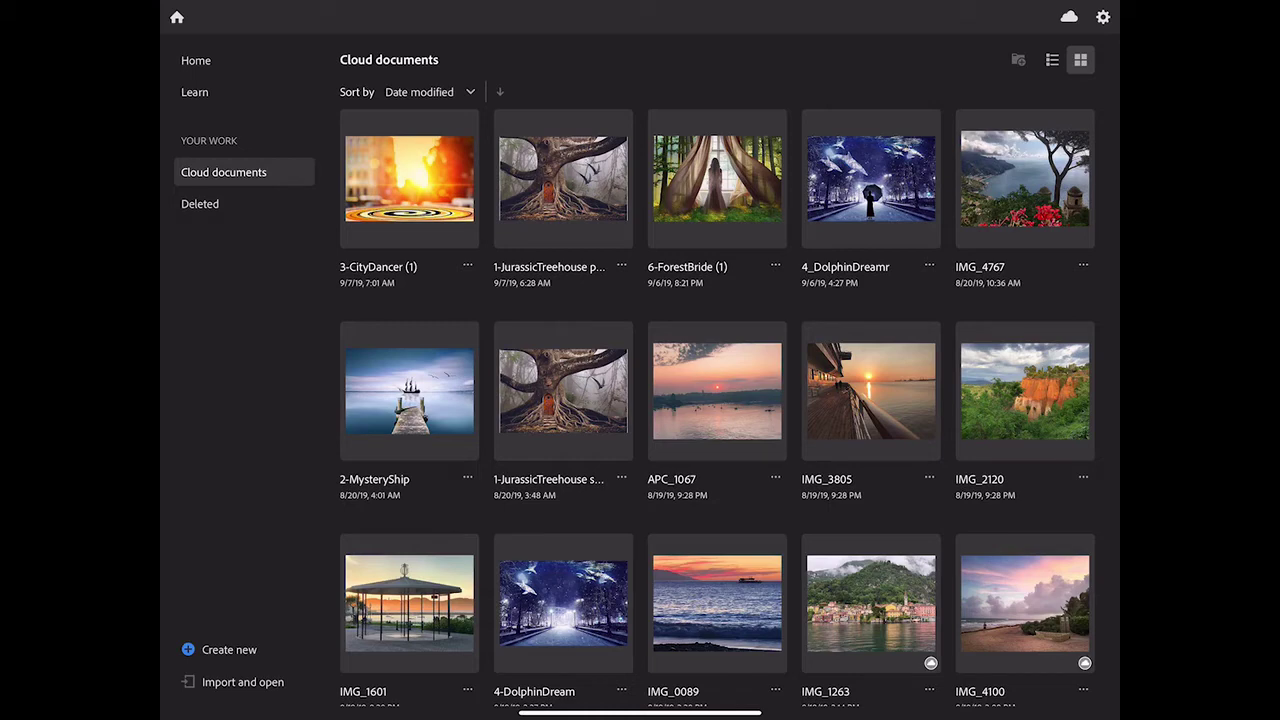
Open 3-CityDancer (1) and place the dancer photo from All Photos as a new layer.
click(409, 178)
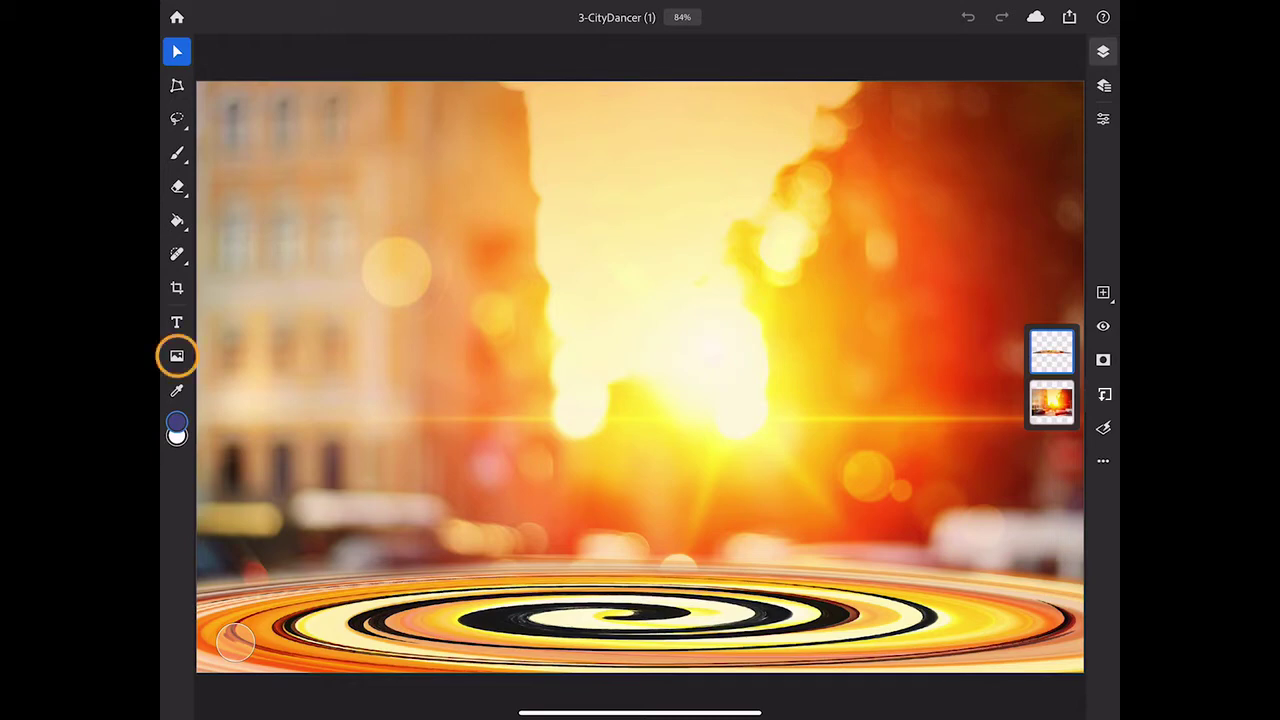
click(177, 355)
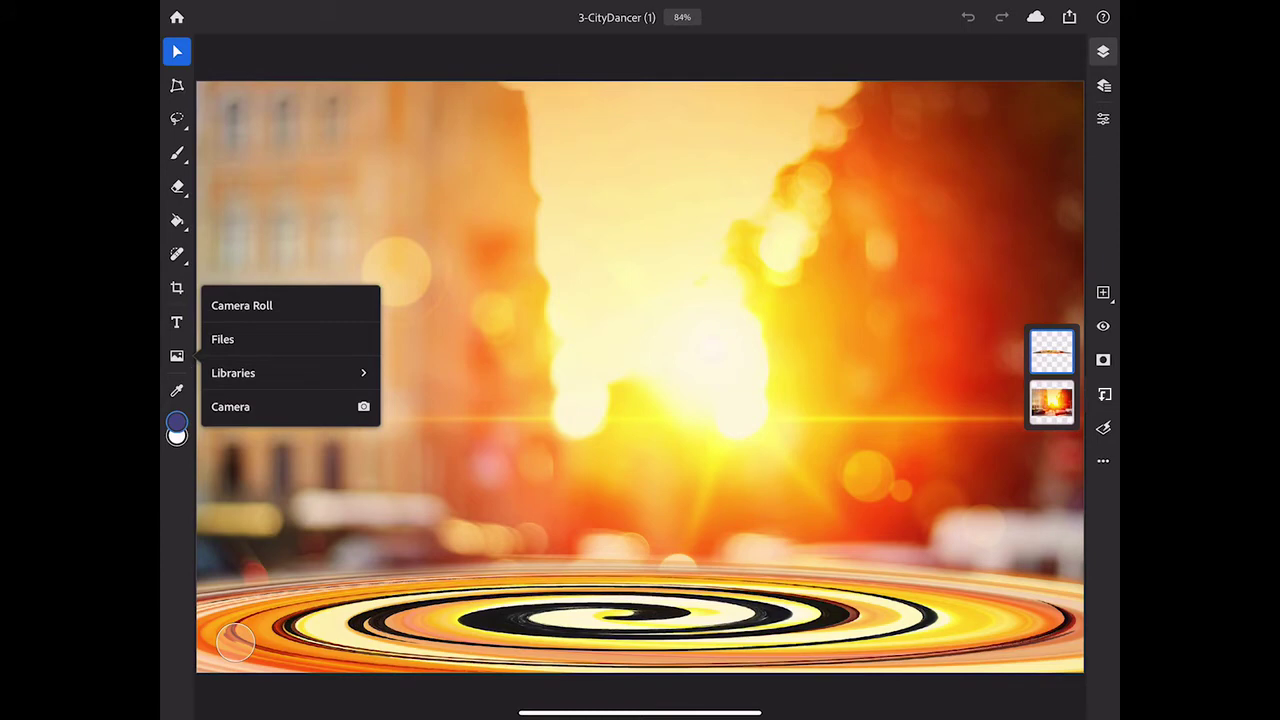
click(241, 305)
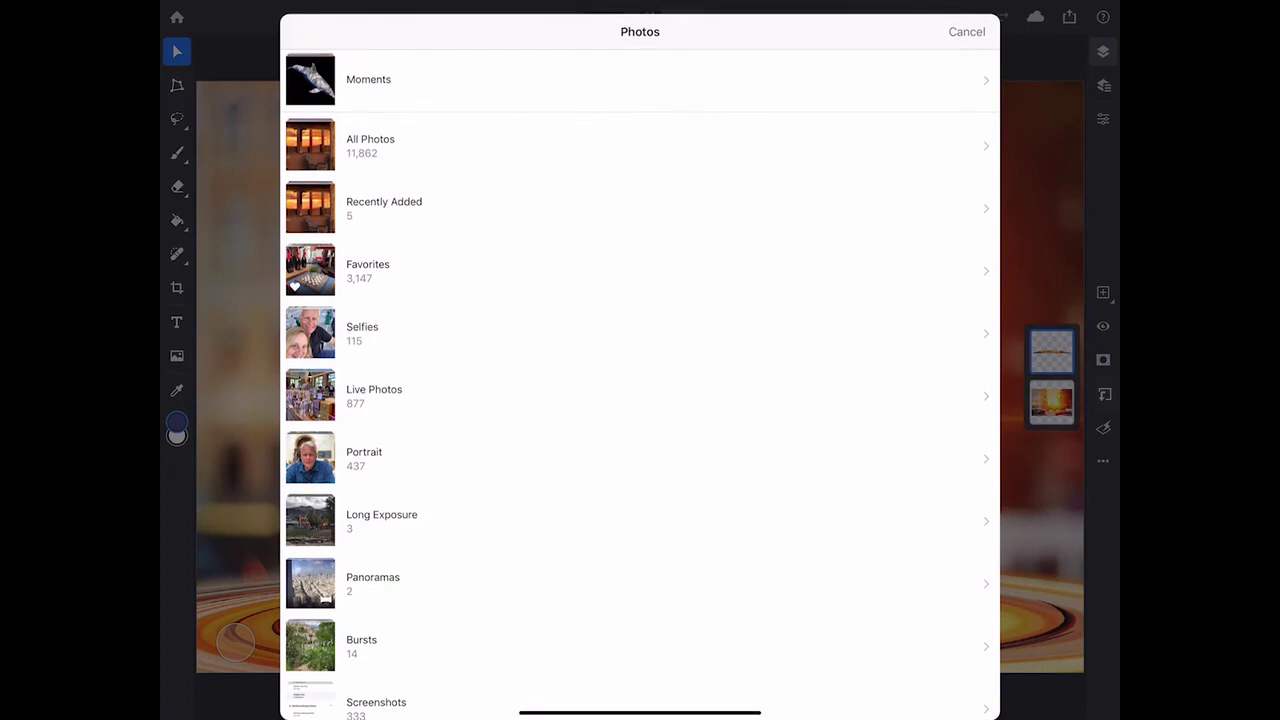
click(370, 145)
click(638, 491)
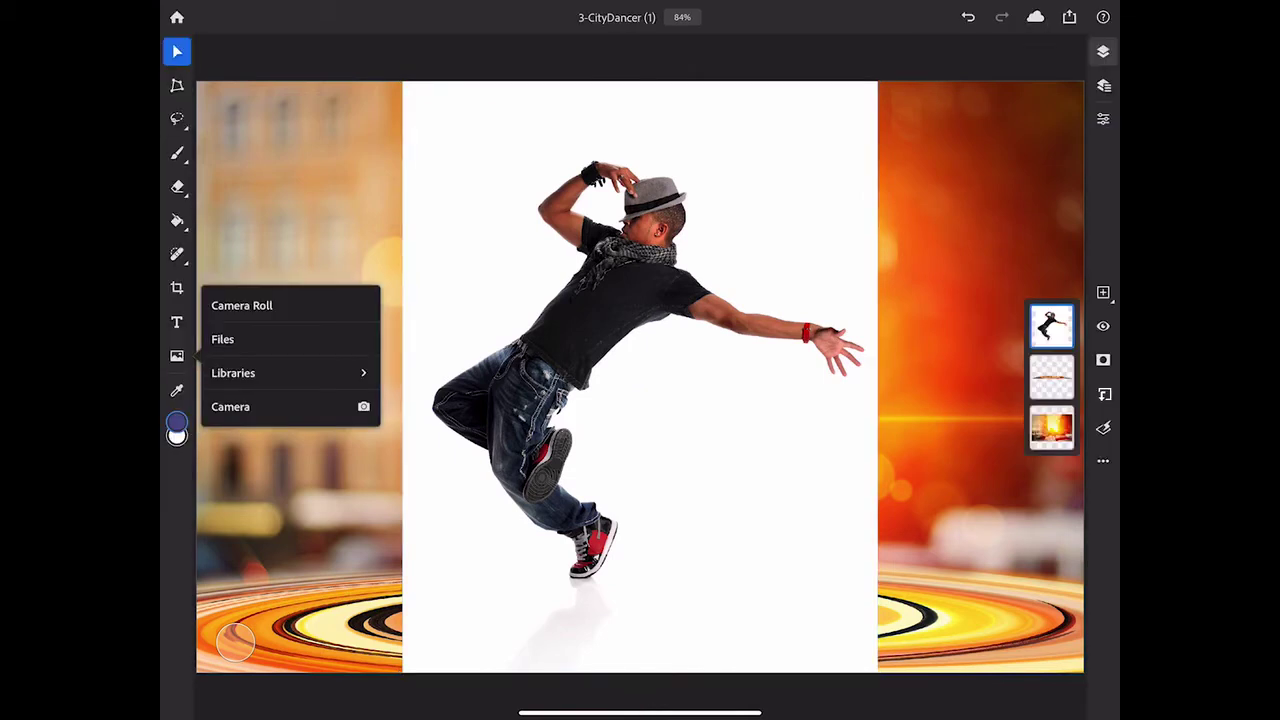
Set the 02_dancer layer's blend mode to Multiply in Layer Properties.
click(235, 640)
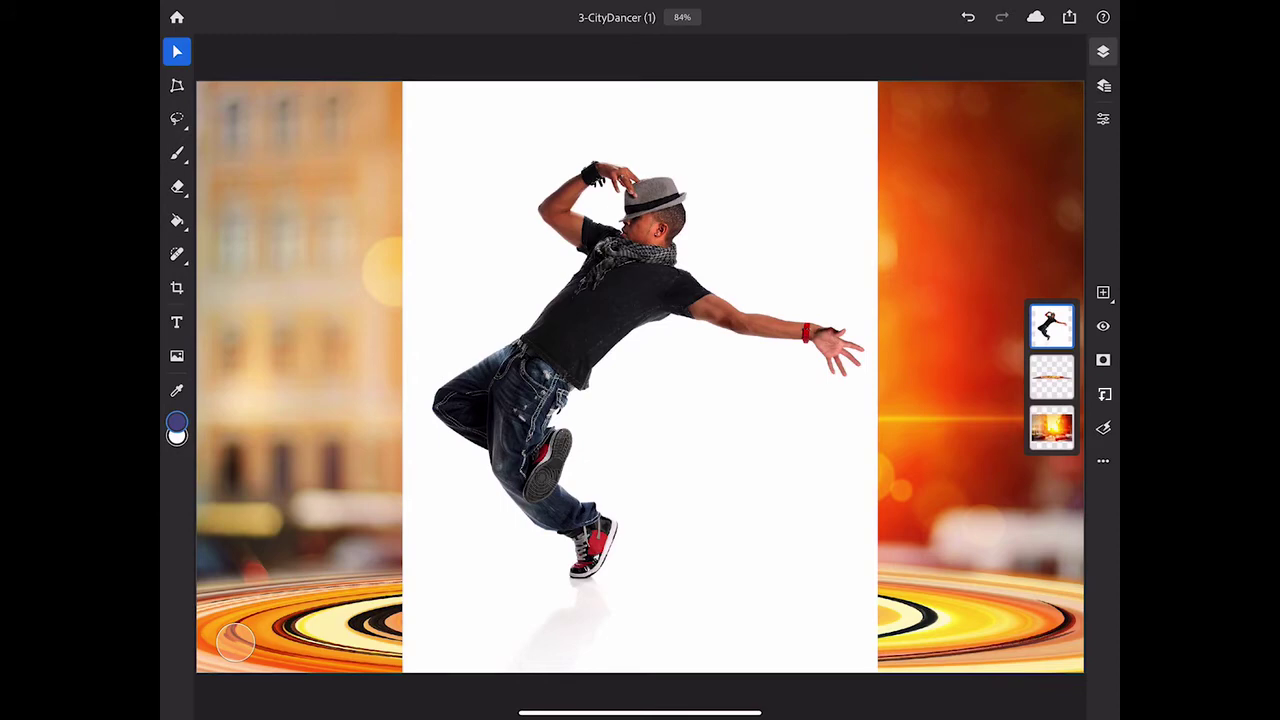
click(1103, 118)
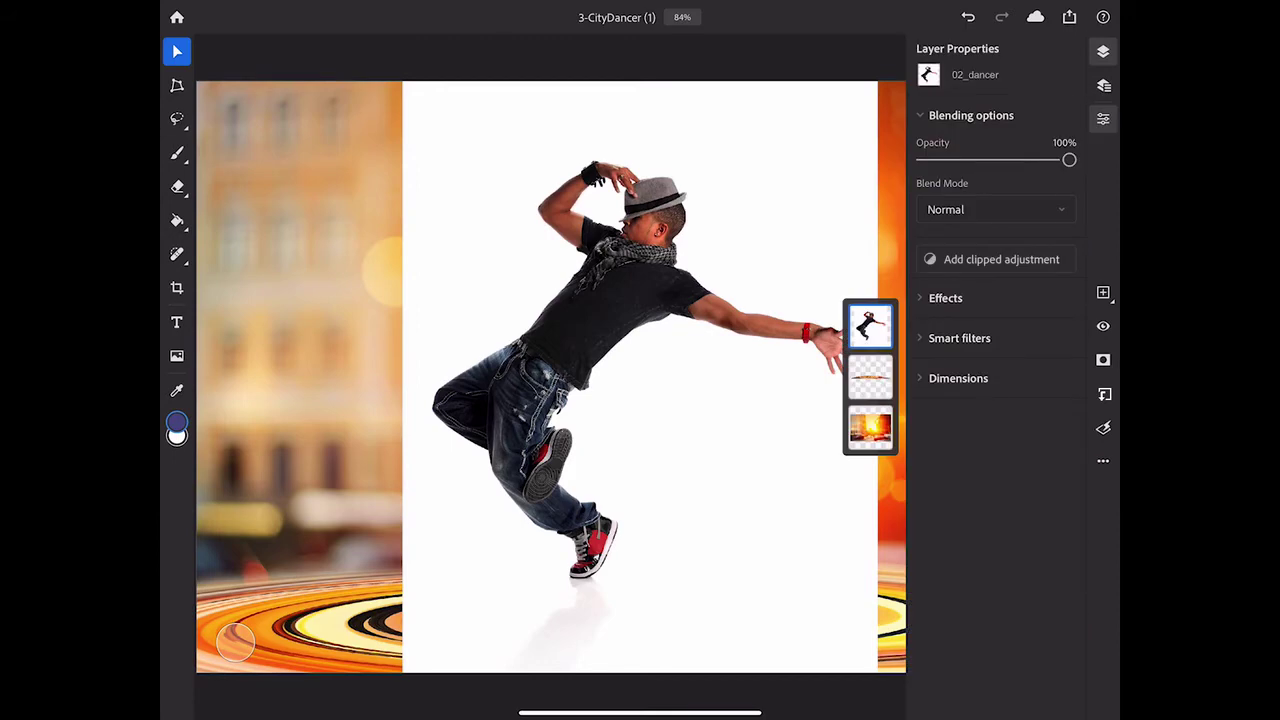
click(995, 209)
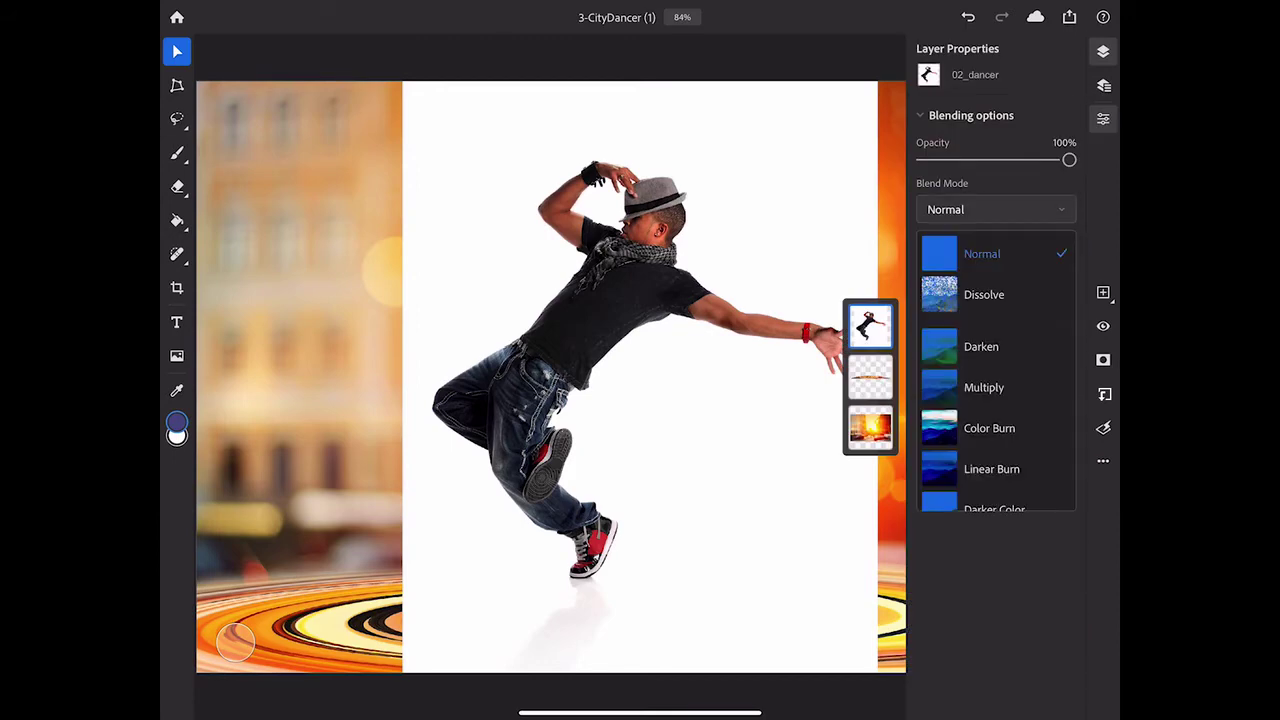
click(984, 387)
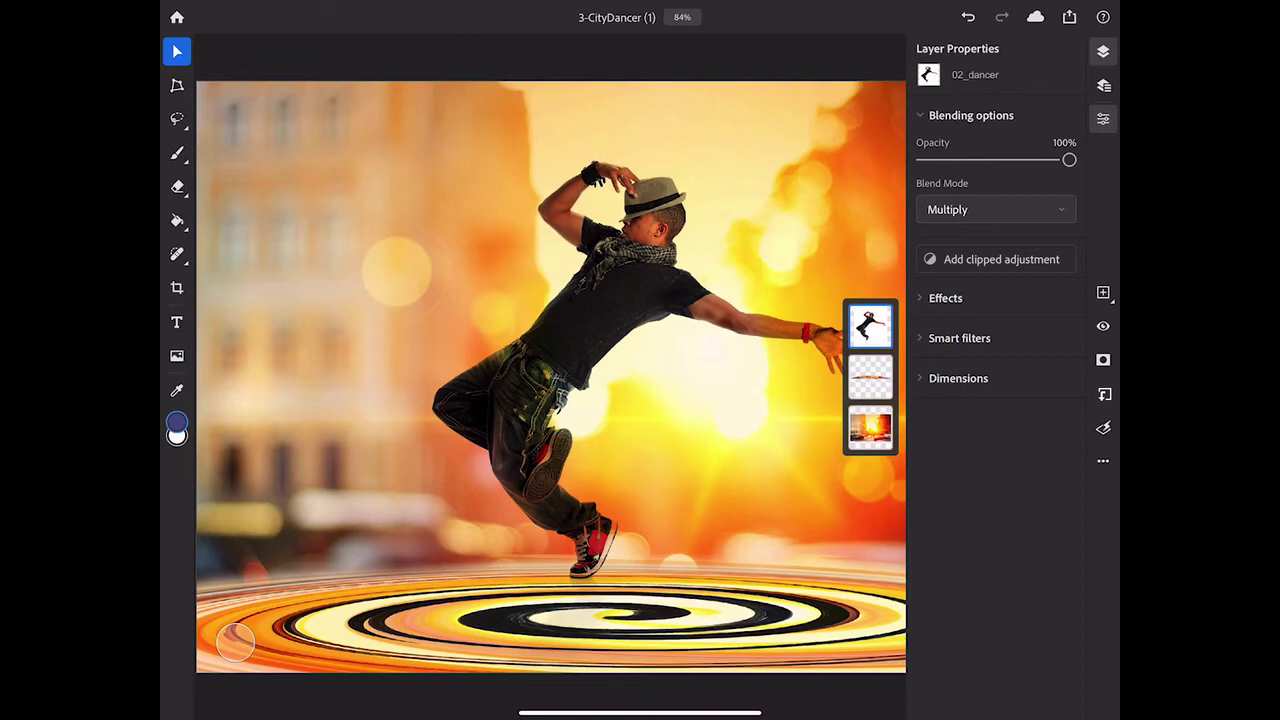
Return home to Cloud documents and switch between list and grid views.
click(177, 17)
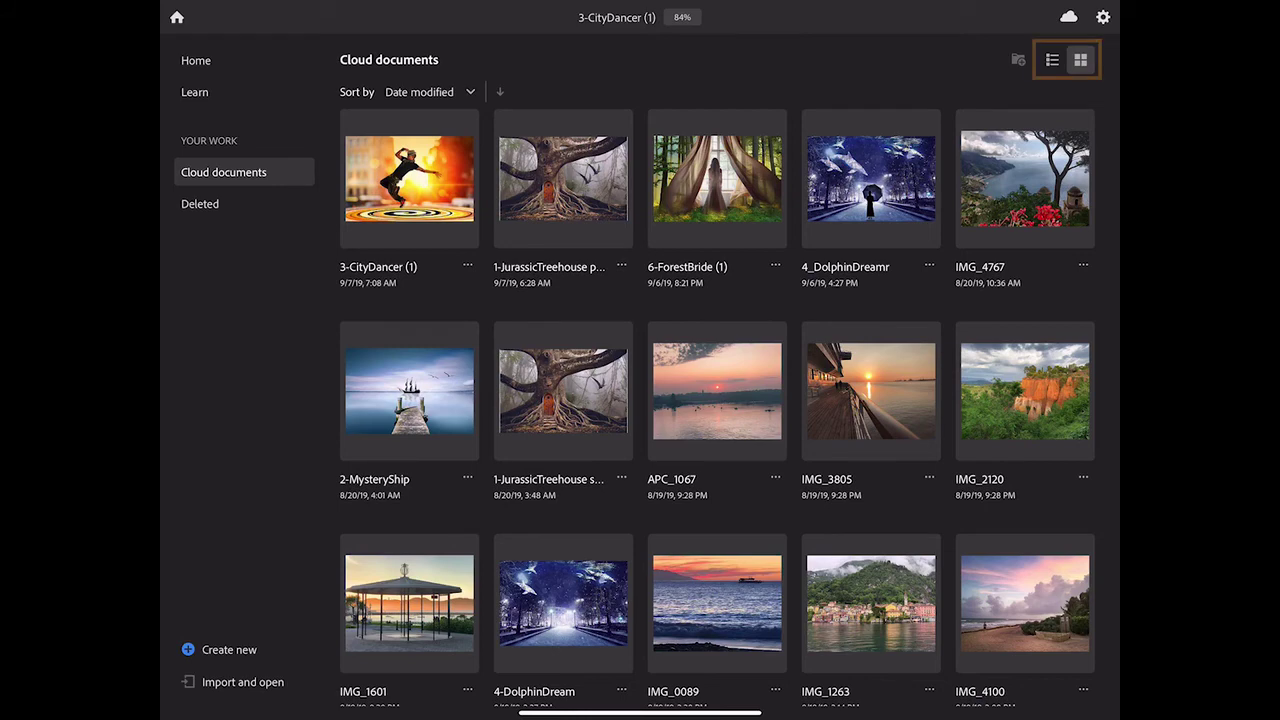
click(1052, 60)
click(1080, 60)
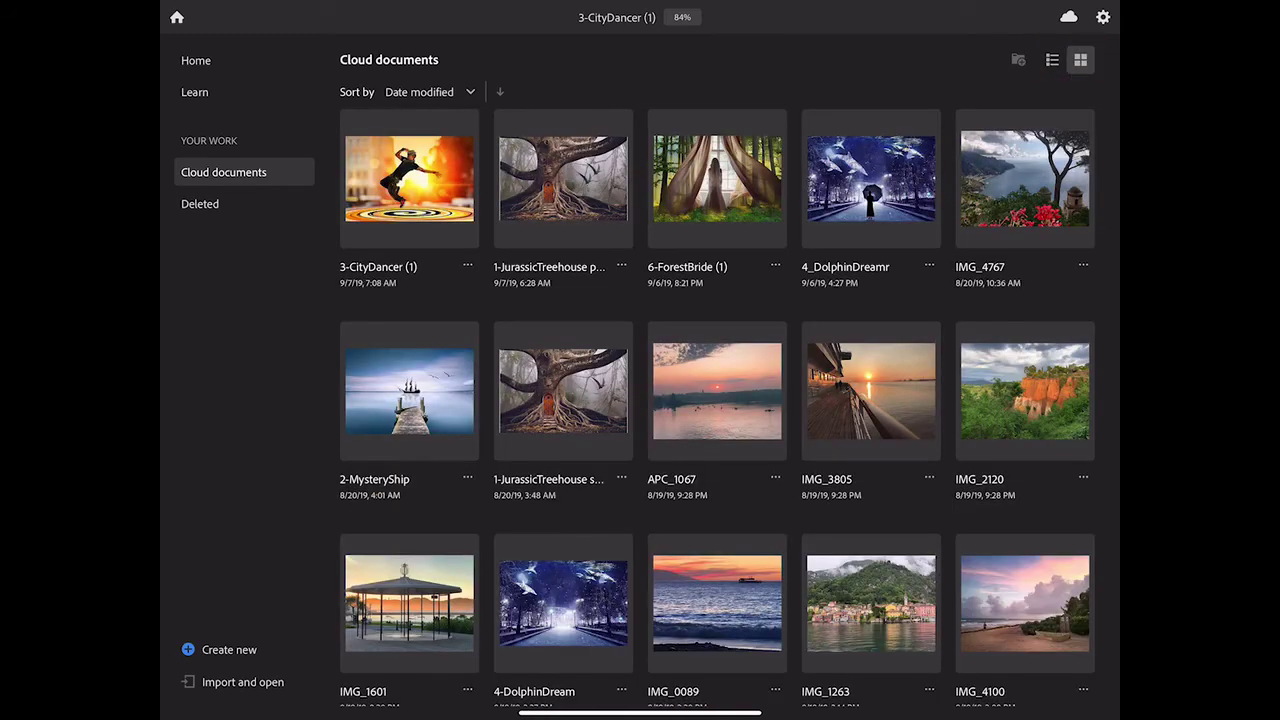
Look over the Sort by options, leaving the sort order unchanged.
click(428, 91)
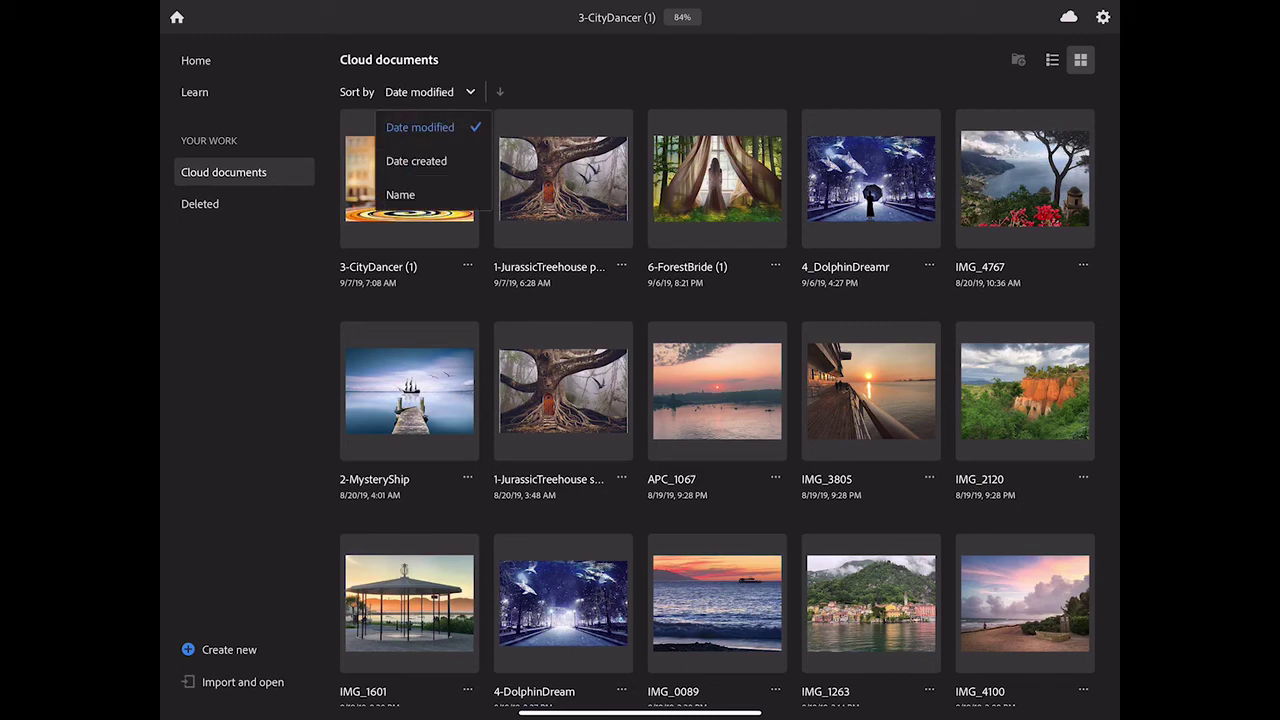
key(Escape)
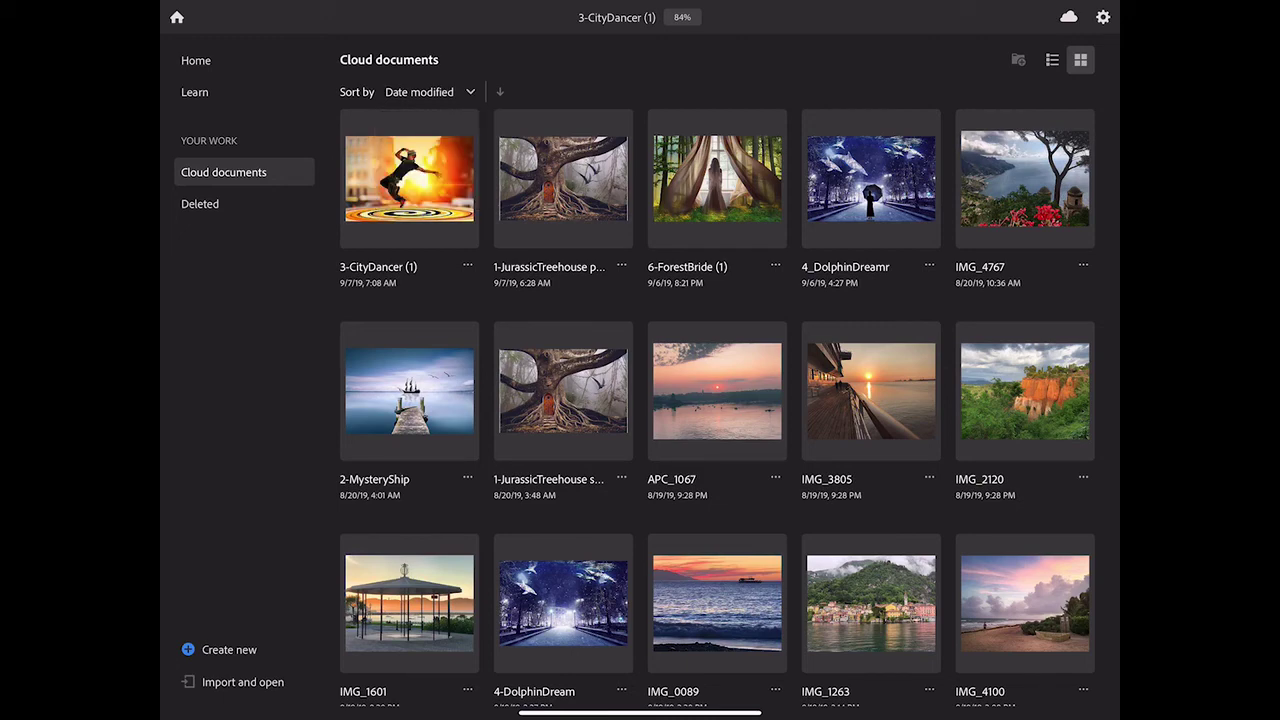
click(1017, 59)
Delete IMG_4100 from its file options menu.
click(1083, 689)
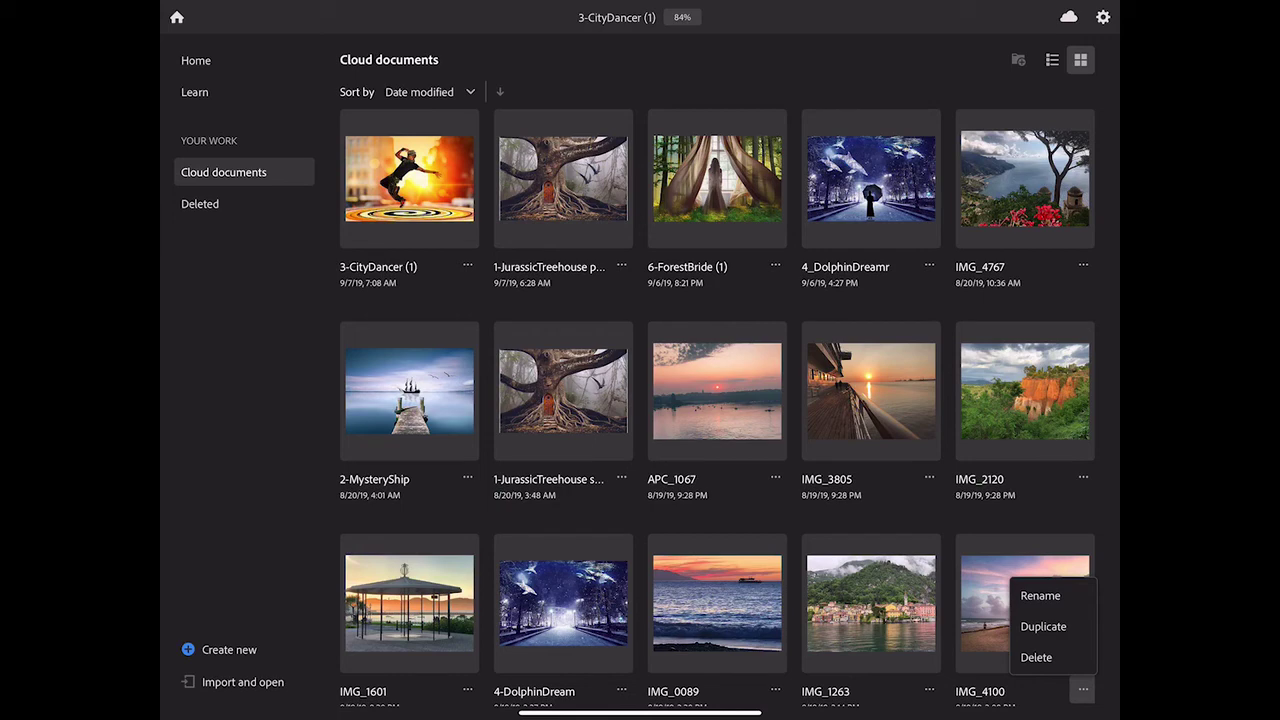
click(1036, 657)
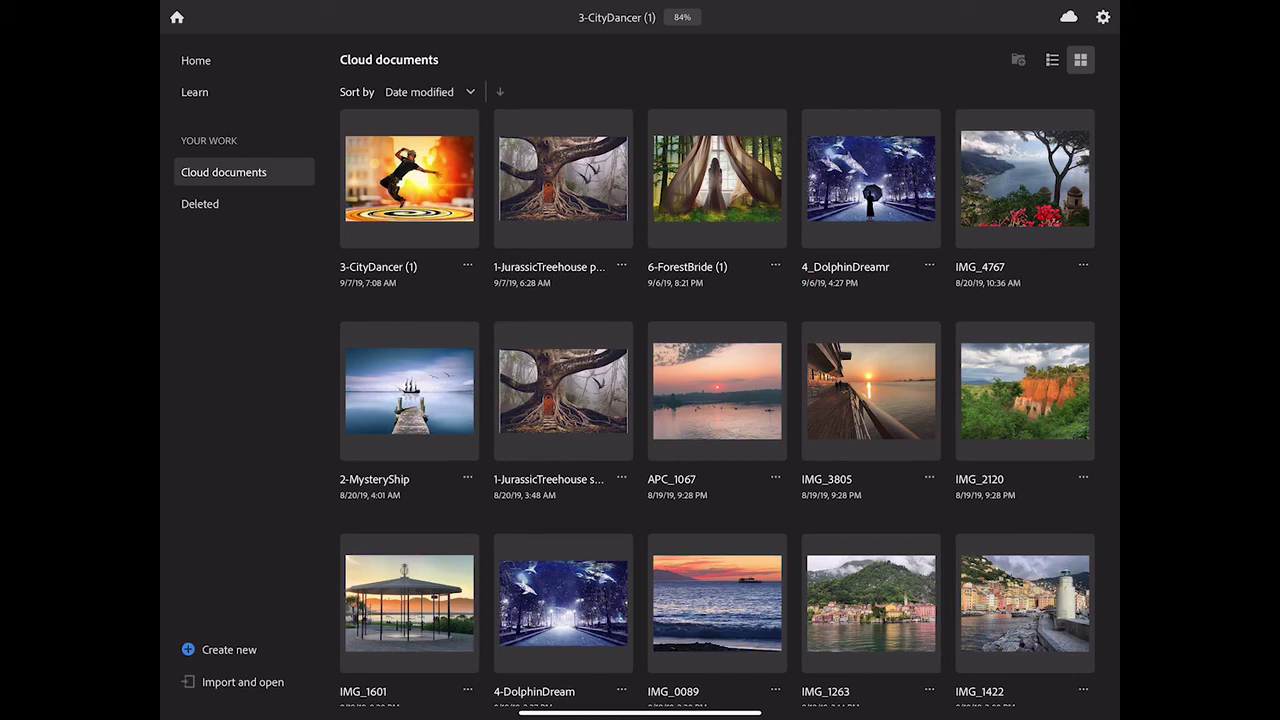
Restore IMG_4100 from the Deleted section.
click(200, 204)
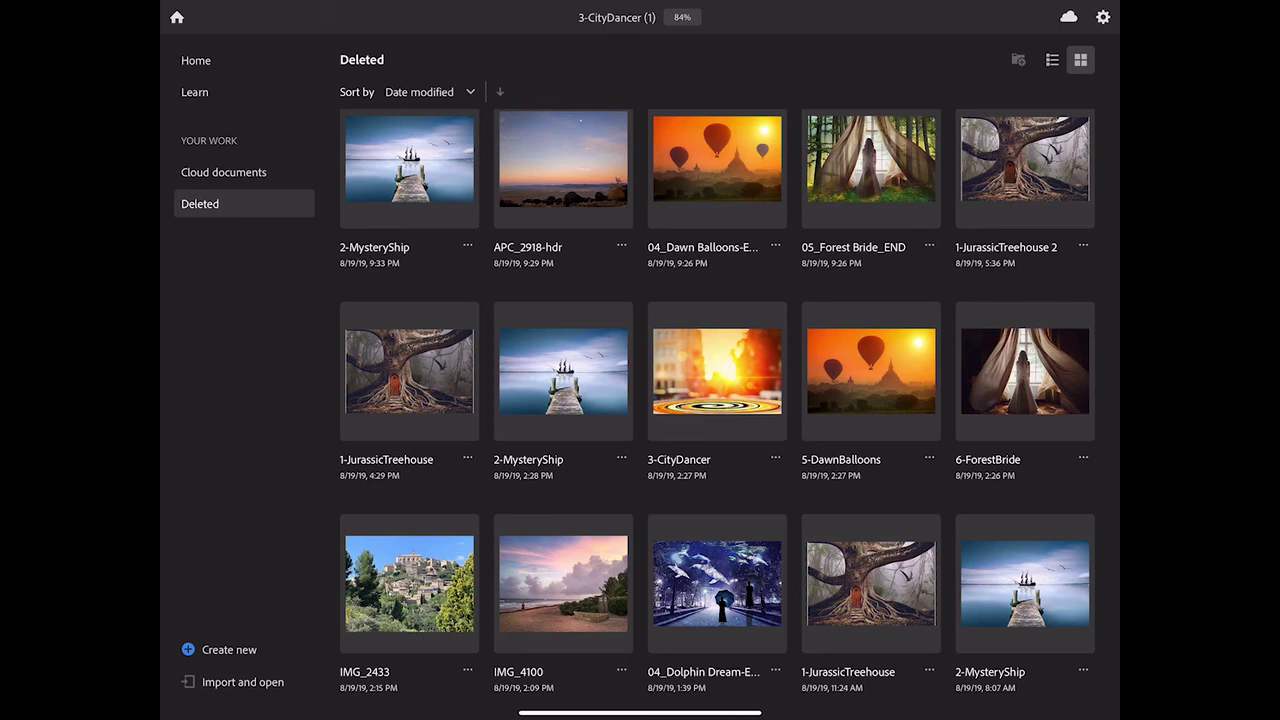
click(621, 671)
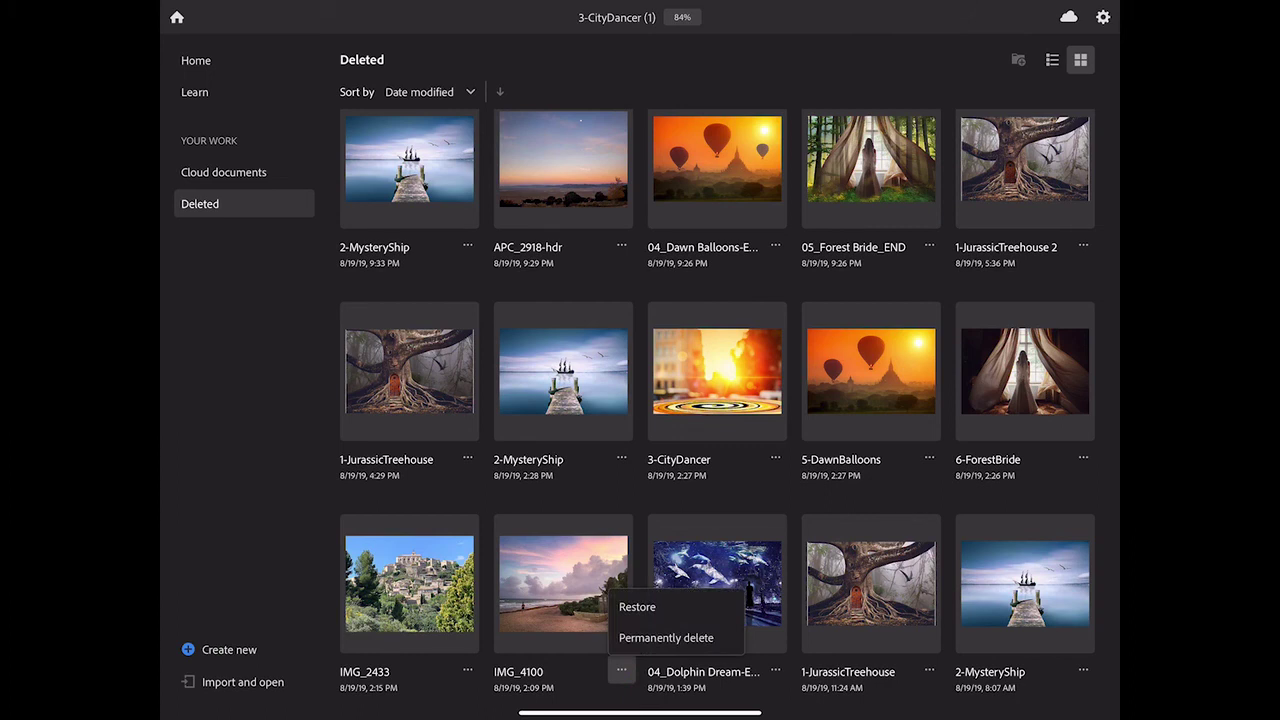
click(637, 606)
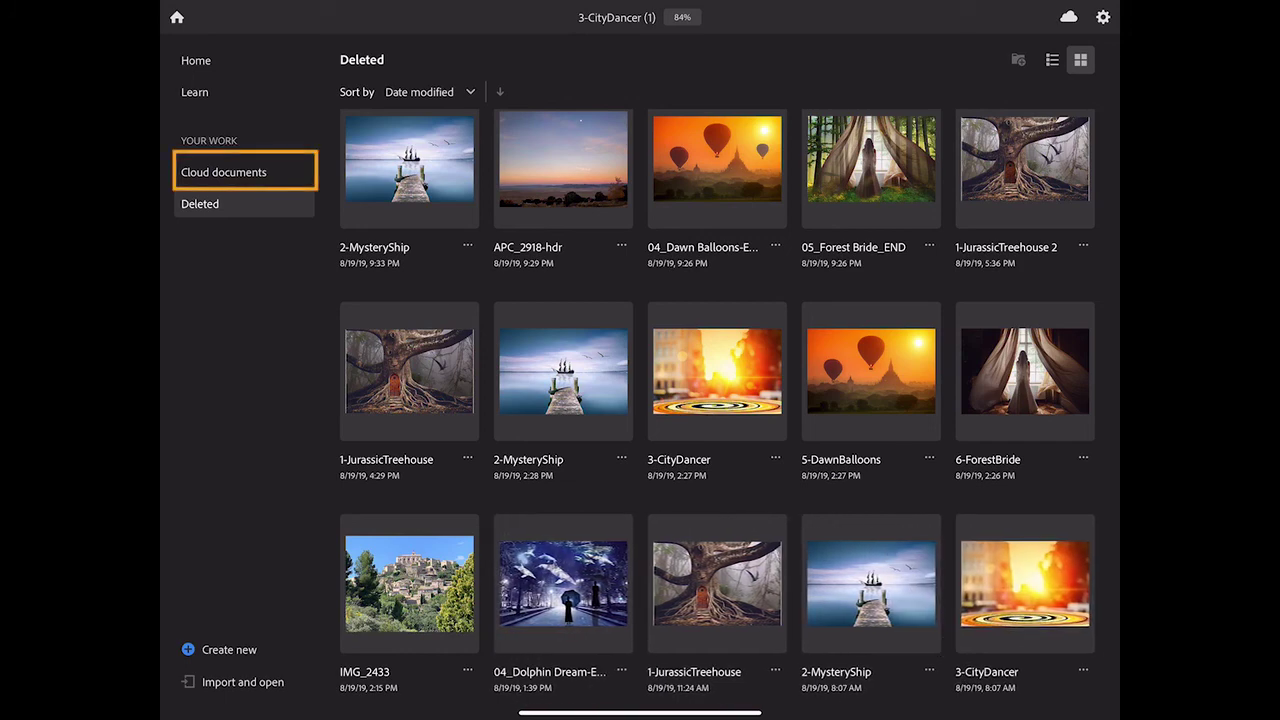
Go back to Cloud documents to see IMG_4100 listed again.
click(223, 172)
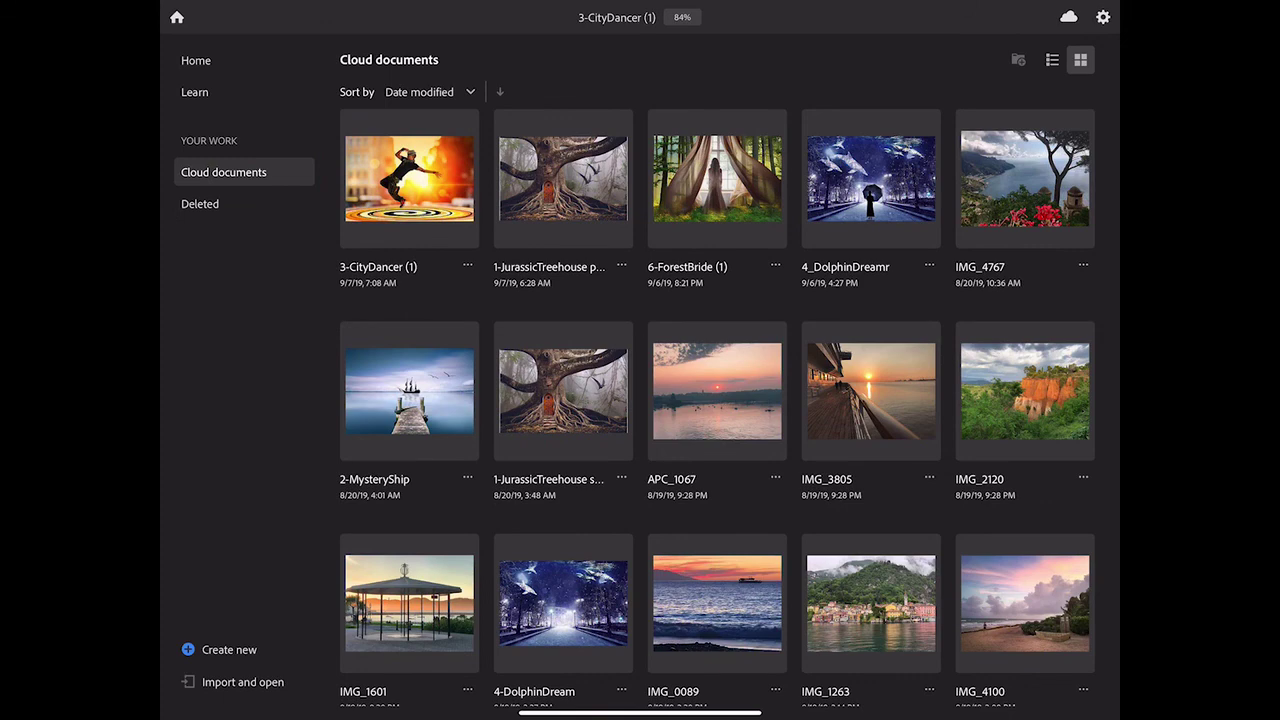